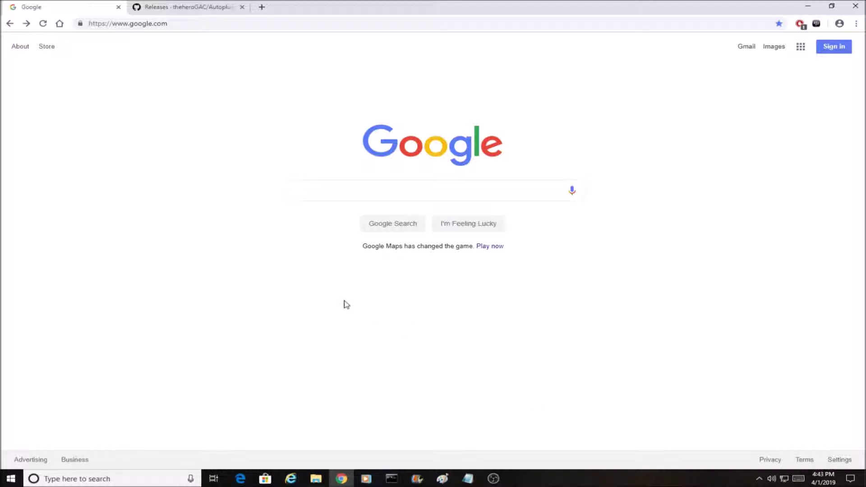
- Download Autoplugin.vpk from the 3.85 release assets on the Autoplugin GitHub Releases page
left_click(197, 5)
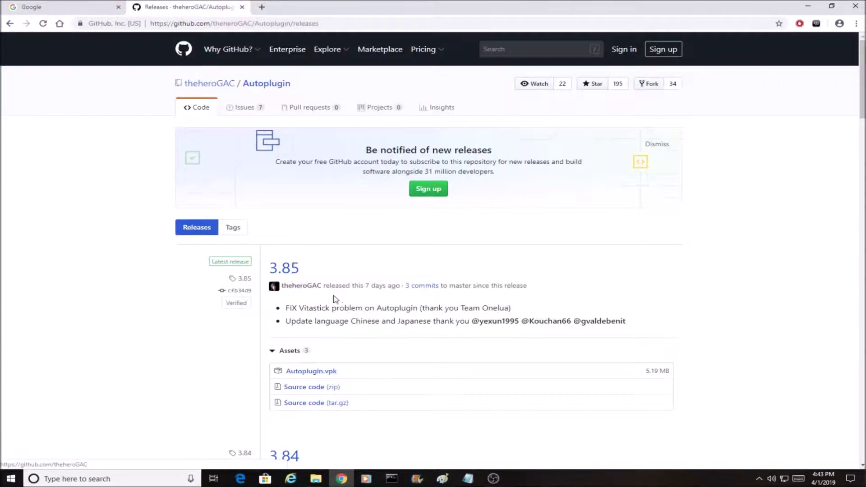
scroll(333, 371, "down", 1)
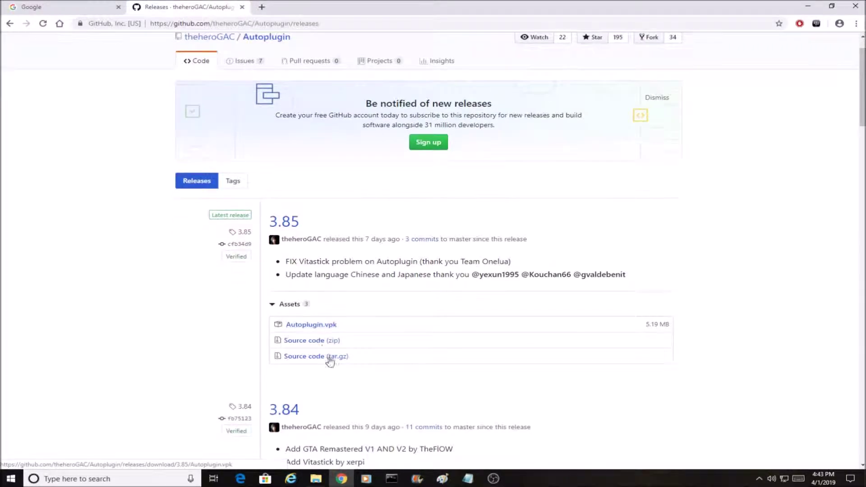
left_click(319, 329)
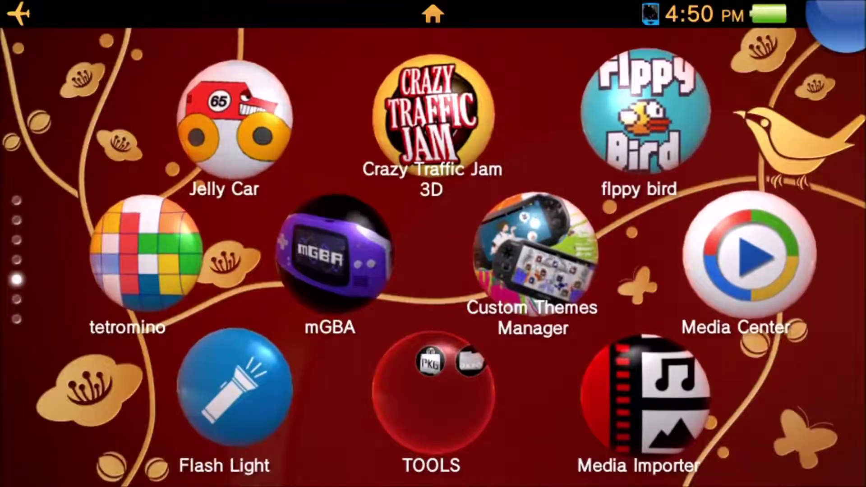
- Launch VitaShell from the TOOLS folder bubble on the PS Vita home screen
left_click(432, 397)
left_click(615, 147)
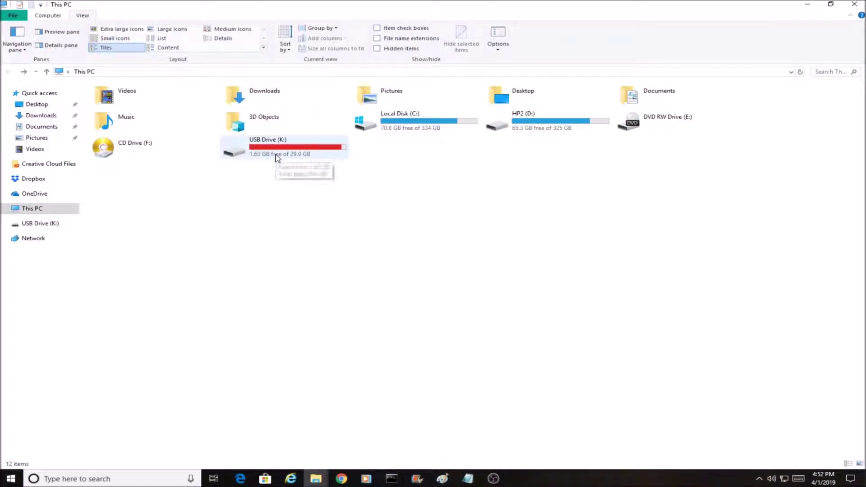
- Open USB Drive (K:) with hidden items shown and drag Autoplugin.vpk onto it from Downloads
double_click(277, 154)
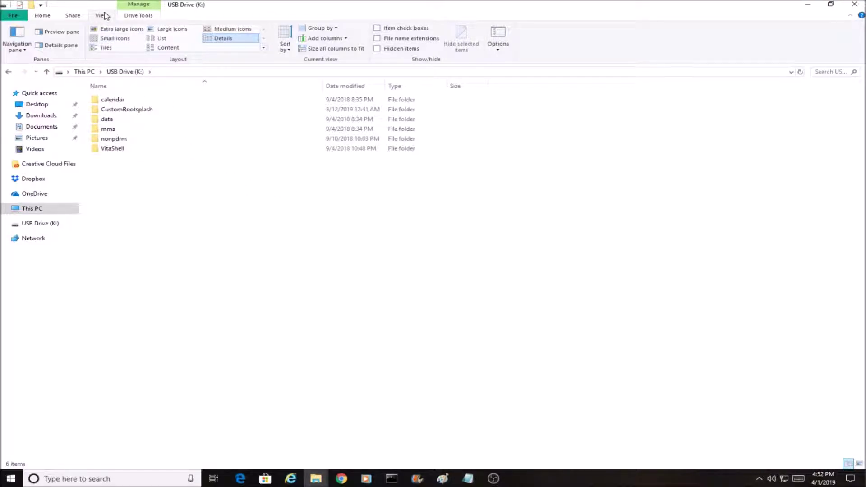
left_click(377, 48)
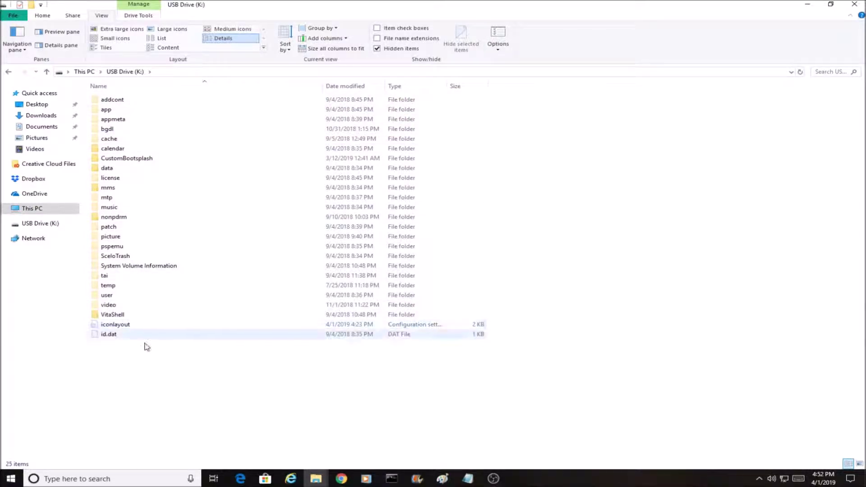
left_click(319, 477)
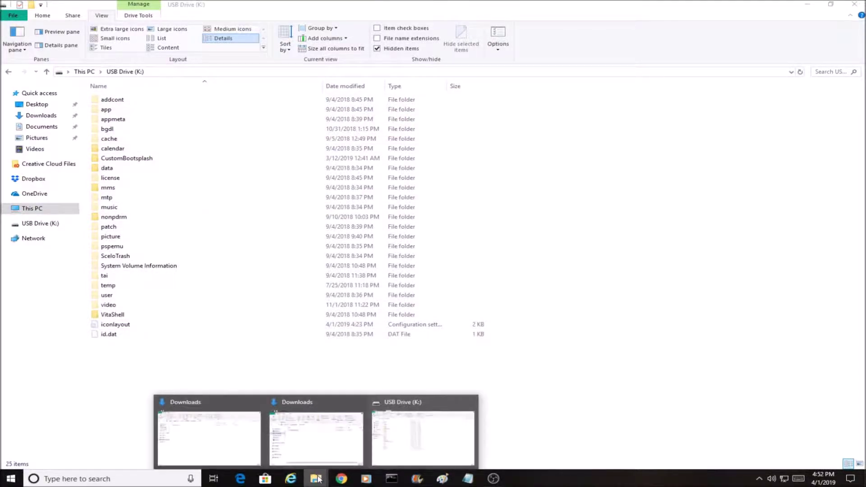
left_click(323, 435)
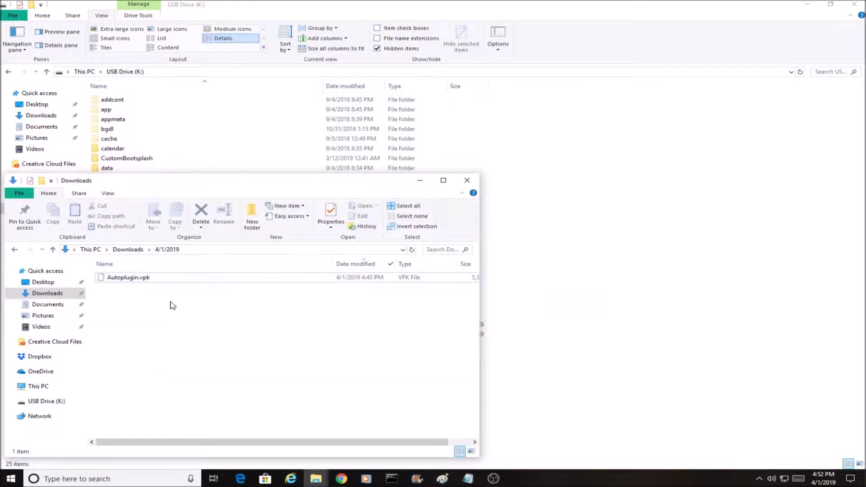
left_click_drag(131, 278, 608, 412)
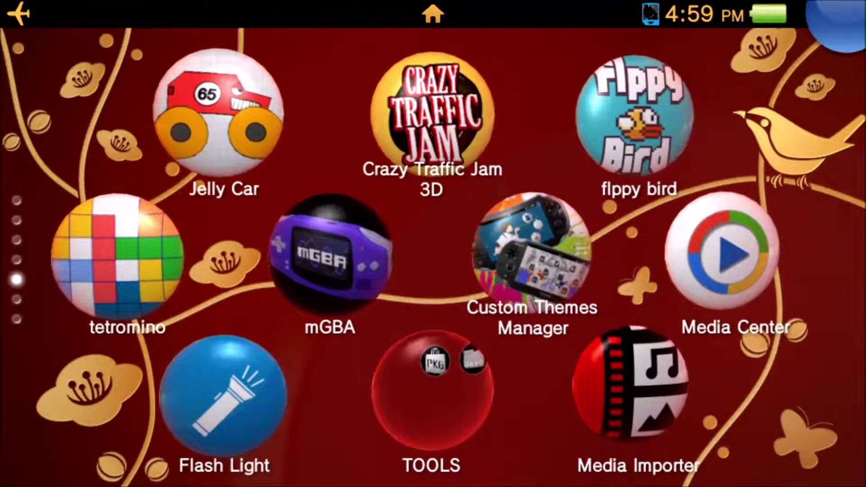
- Launch VitaShell, open the ux0: drive and select Autoplugin.vpk to bring up its install prompt
left_click(432, 397)
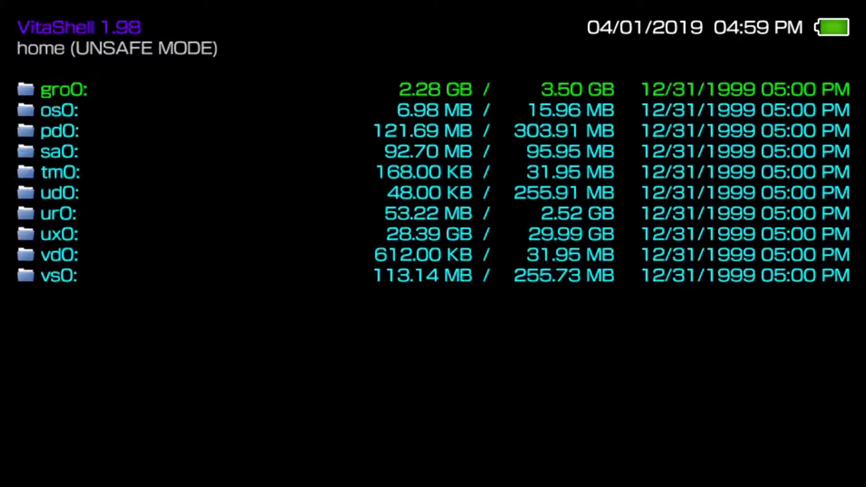
key("Down")
key("Down")
key("Down")
key("Down")
key("Down")
key("Down")
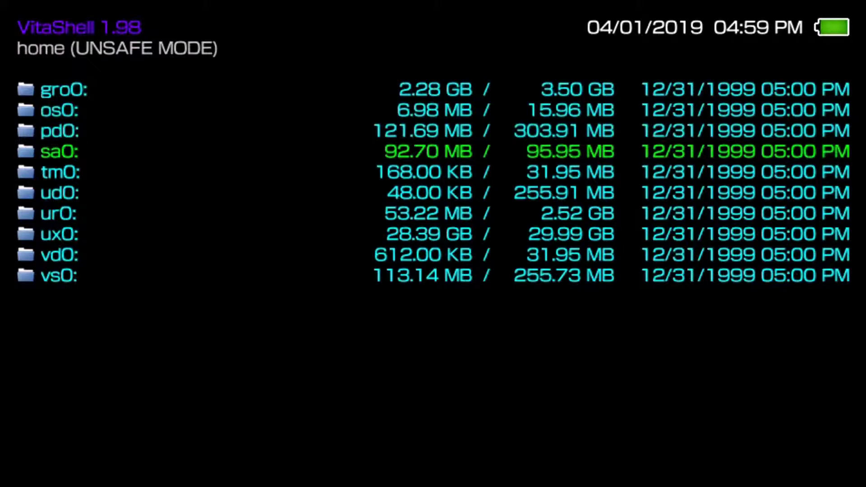
key("Down")
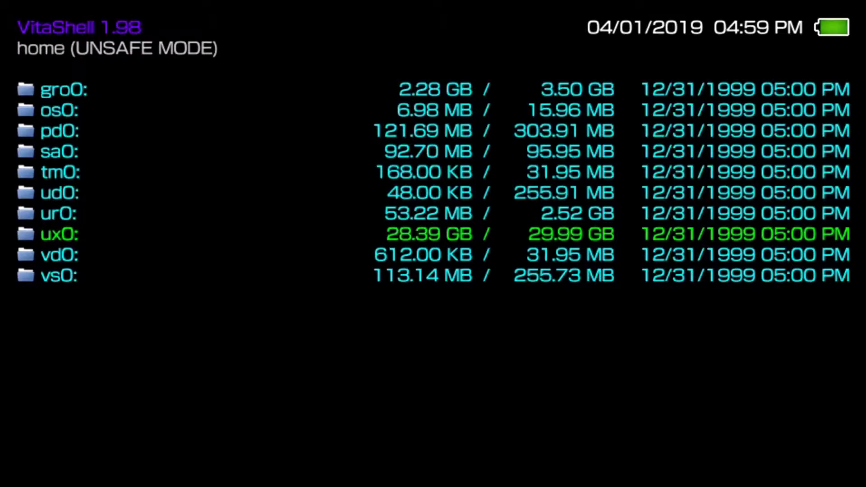
key("Return")
key("Down")
key("Down")
key("Down")
key("Down")
key("Down")
key("Down")
key("Down")
key("Down")
key("Down")
key("Down")
key("Down")
key("Down")
key("Down")
key("Down")
key("Down")
key("Down")
key("Down")
key("Down")
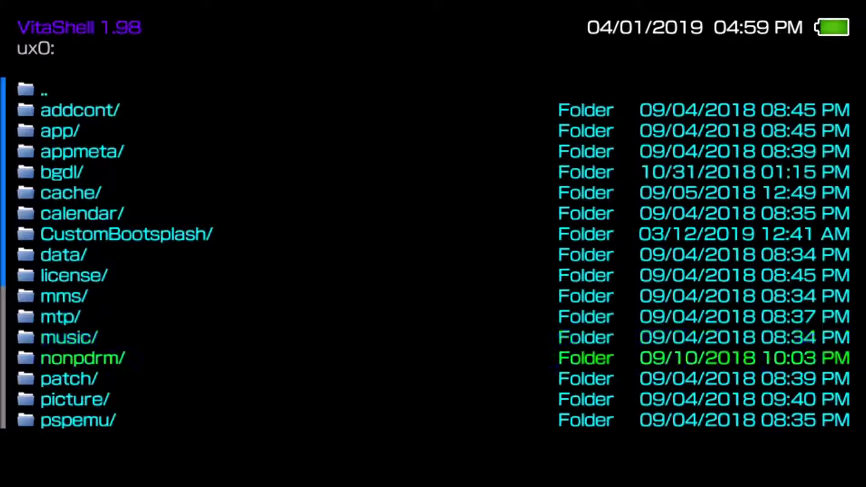
key("Down")
key("Down")
key("Down")
key("Down")
key("Down")
key("Down")
key("Down")
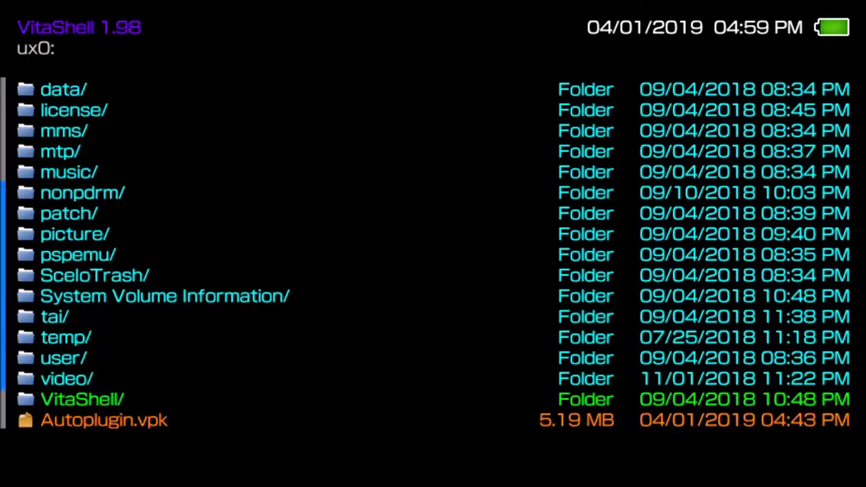
key("Up")
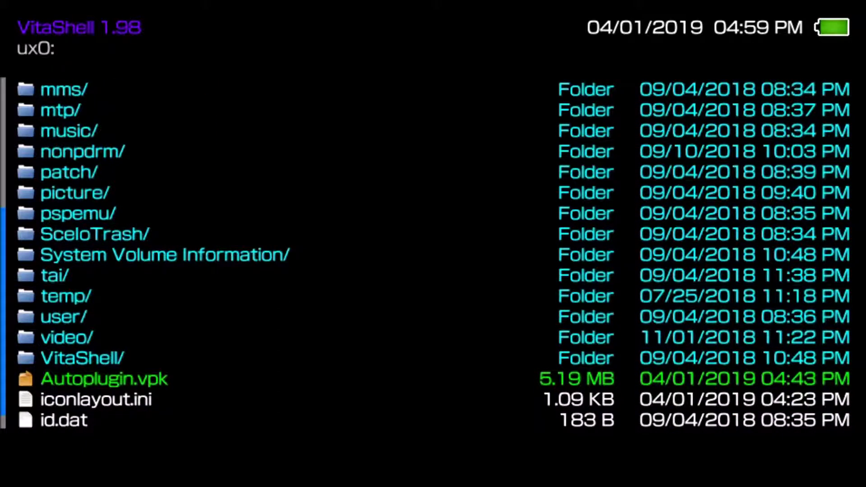
key("Return")
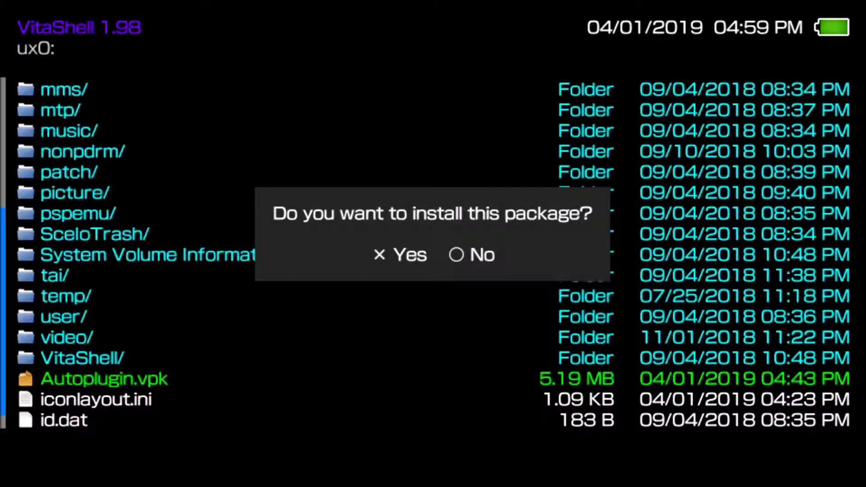
- Confirm the Autoplugin.vpk install and accept the extended permissions warning
key("Return")
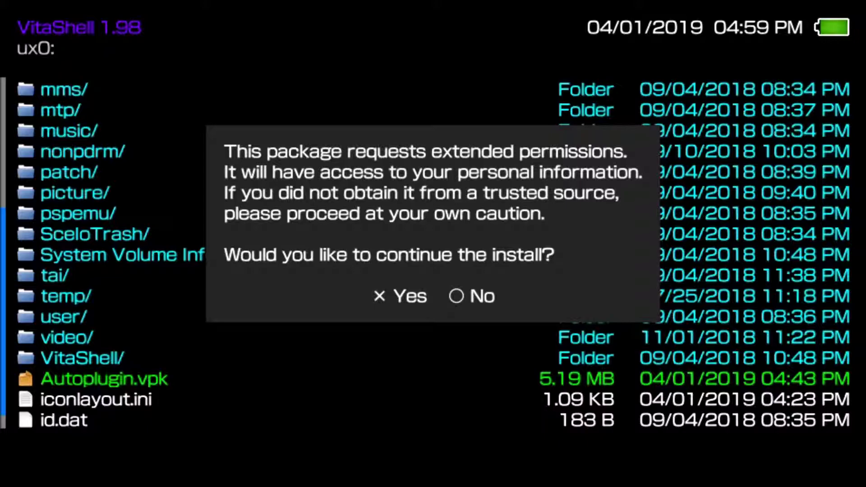
key("Return")
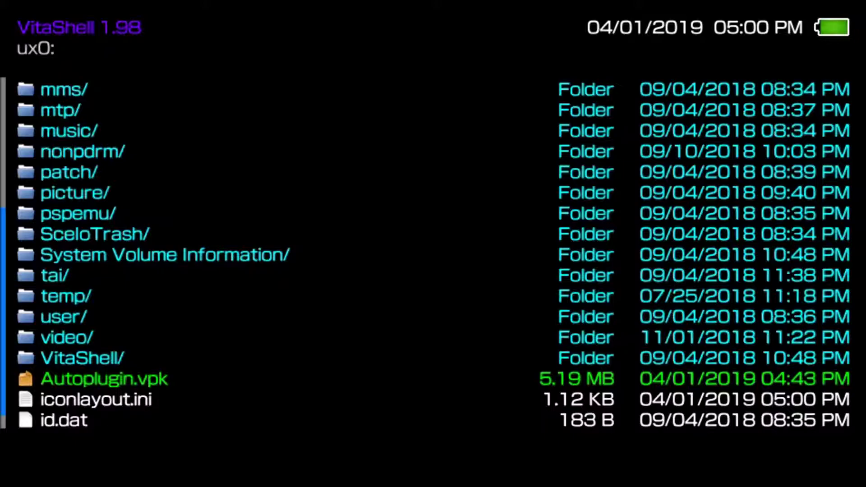
- Back on the drive list, run Refresh LiveArea and acknowledge the 0 items refreshed
key("BackSpace")
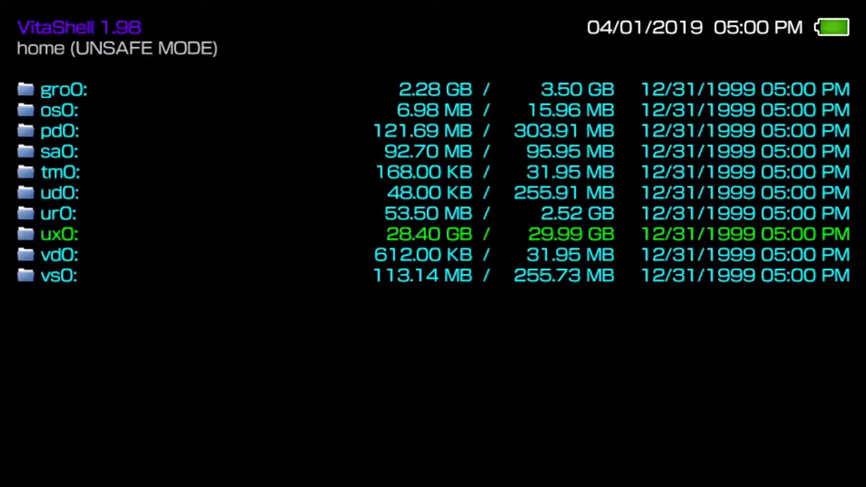
key("Menu")
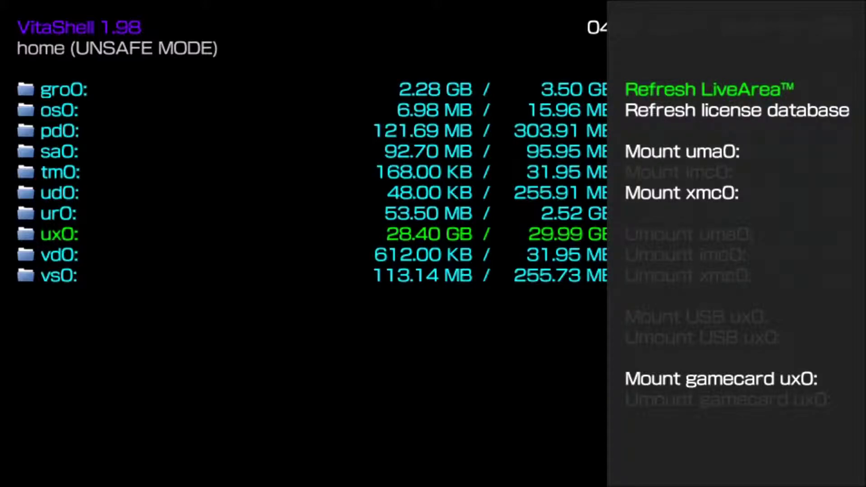
key("Return")
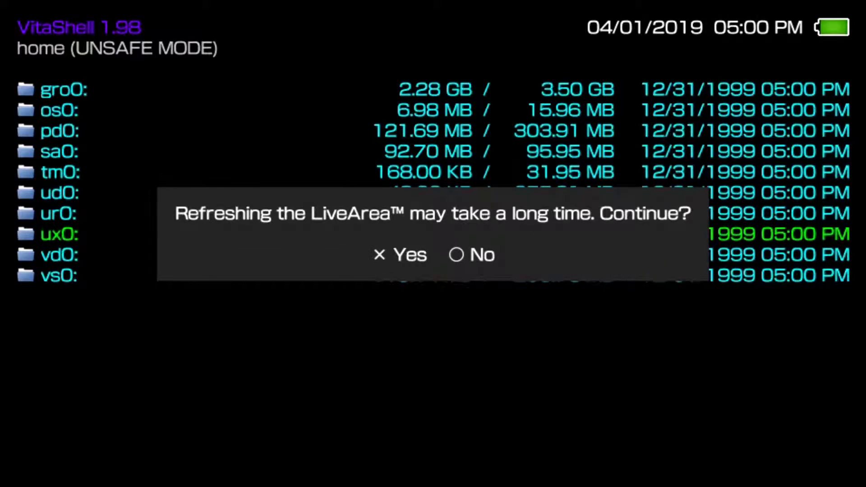
key("Return")
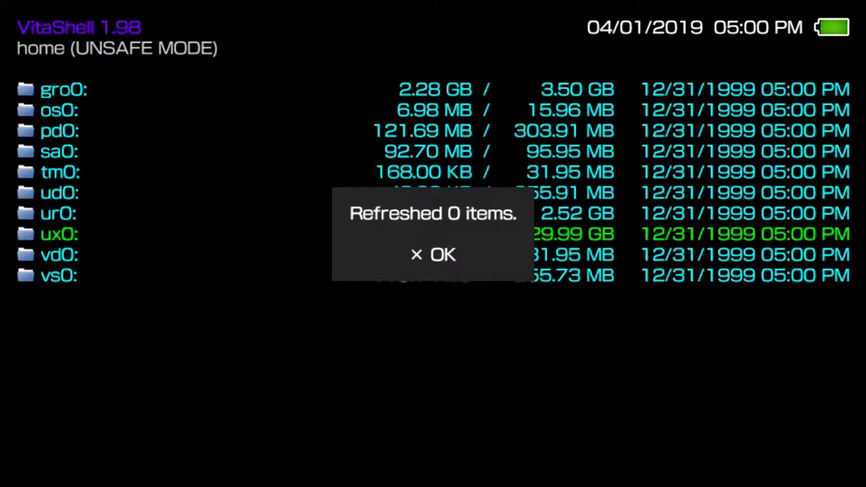
key("Return")
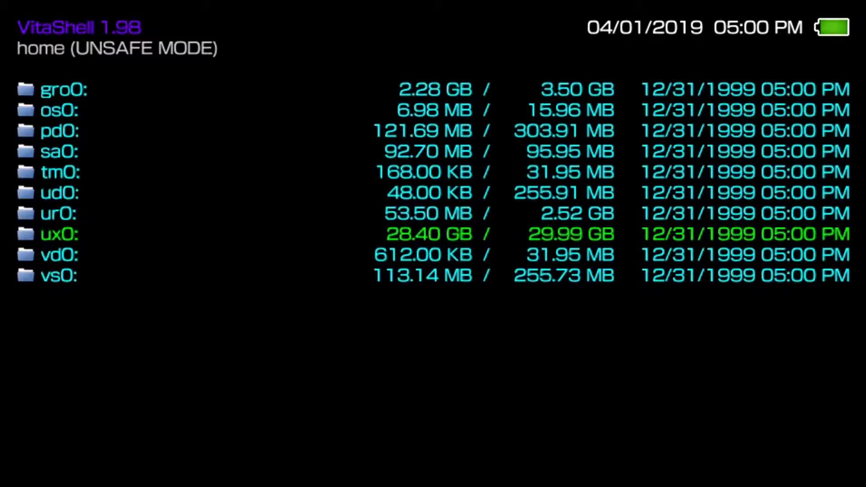
- Return to the home screen, swipe to Autoplugin's page and launch the Autoplugin app
key("super")
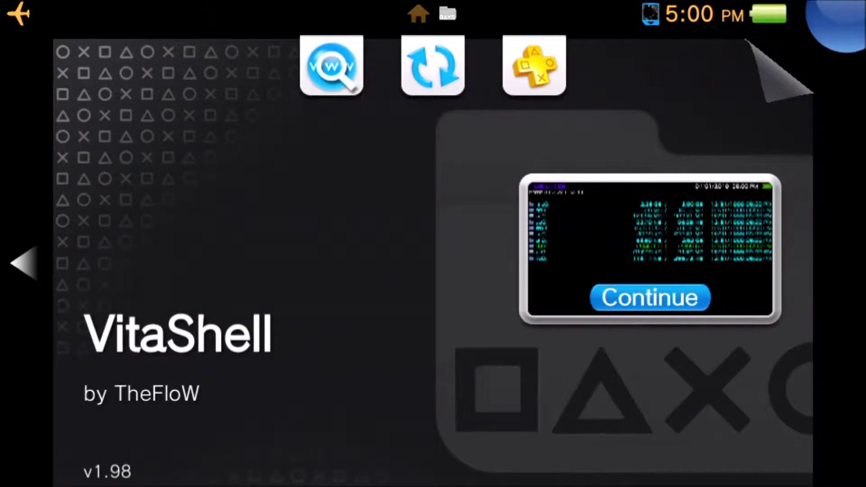
key("super")
scroll(433, 243, "down", 1)
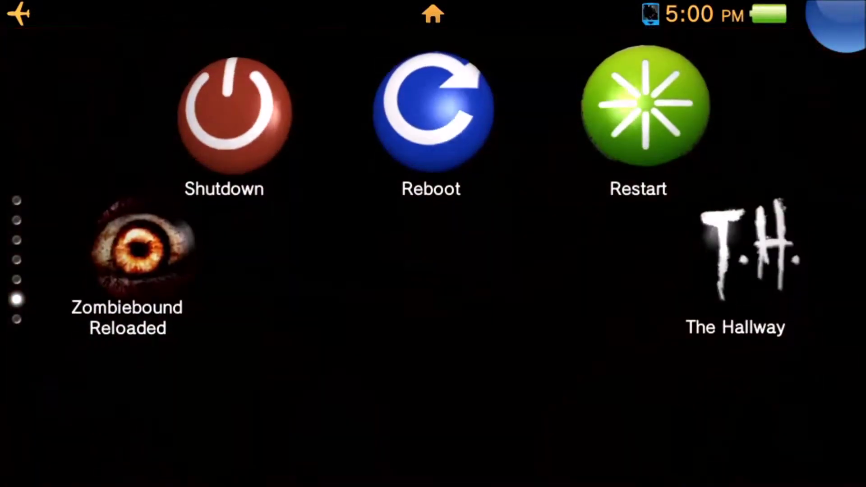
scroll(433, 243, "down", 1)
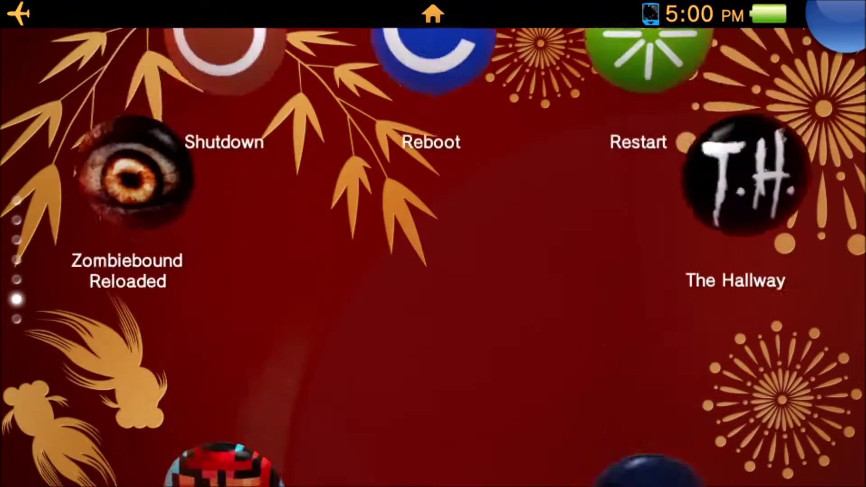
scroll(433, 243, "down", 1)
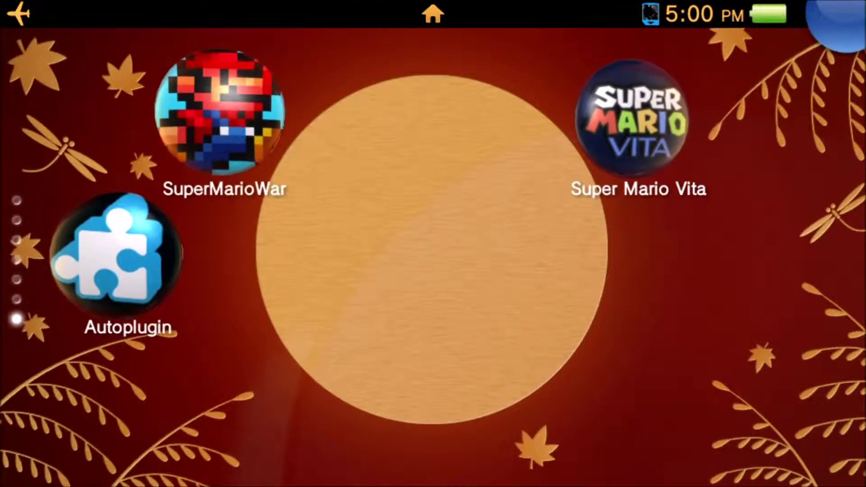
left_click(117, 254)
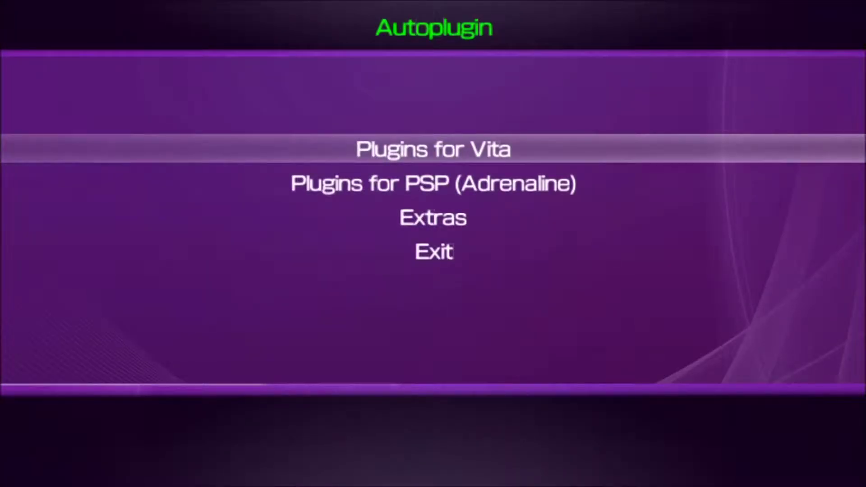
- Go to Plugins for Vita > Install Plugins and set the target storage to ux0
key("Return")
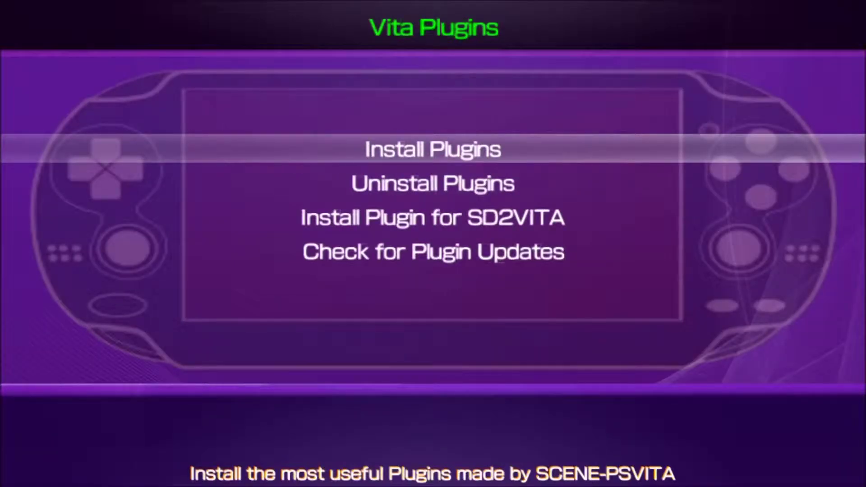
key("Return")
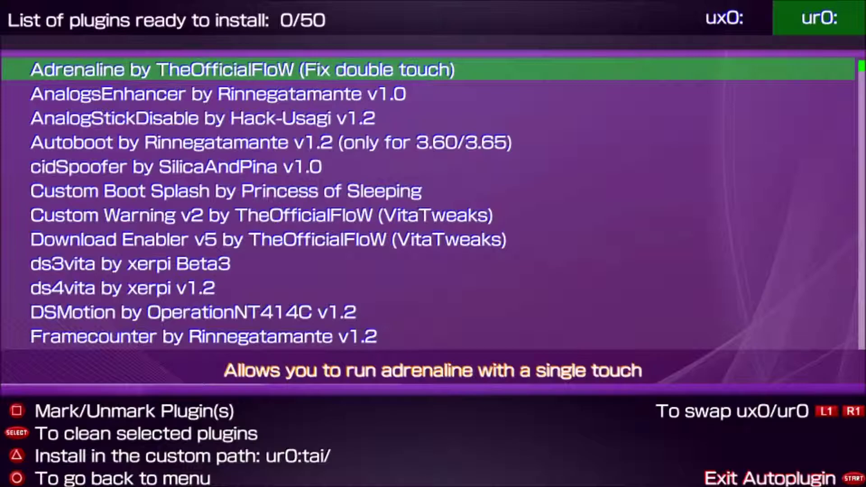
key("q")
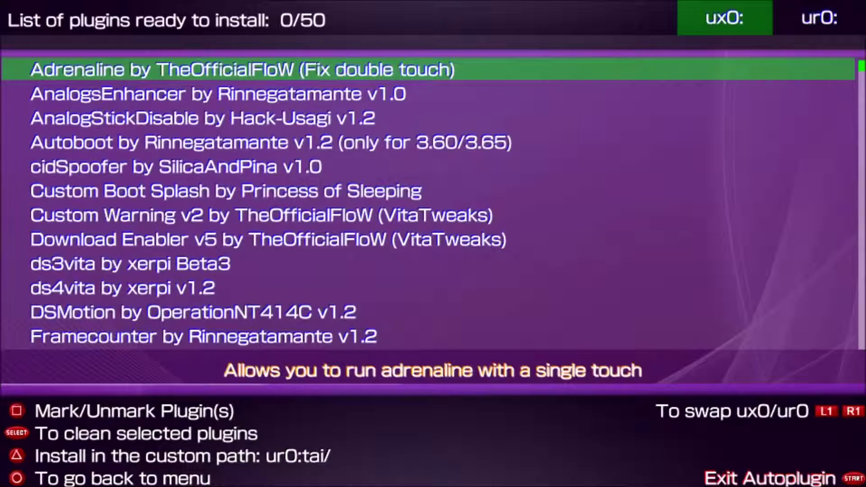
key("e")
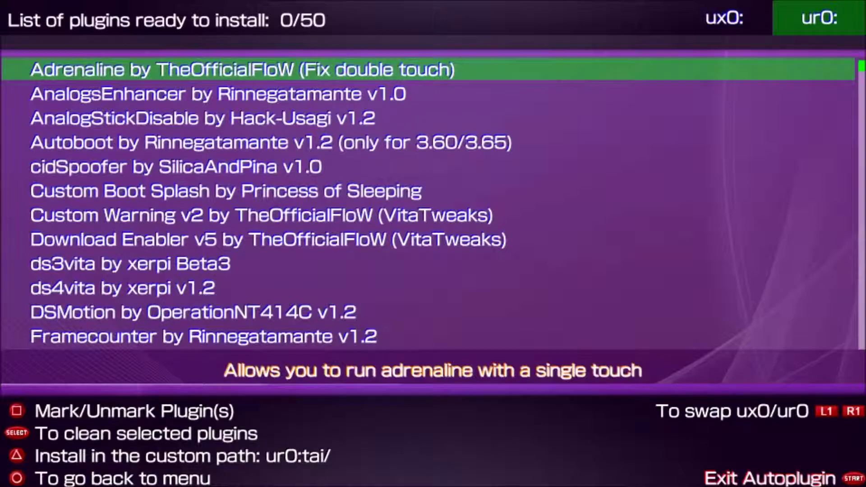
key("q")
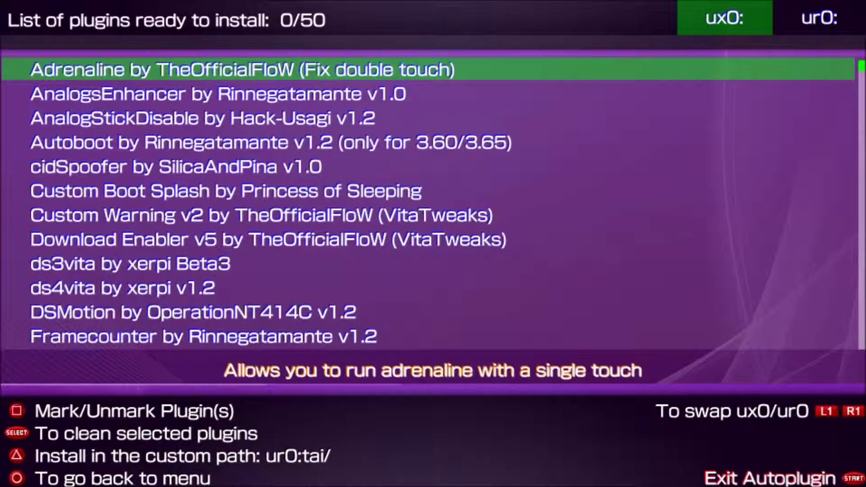
- Select Oclock Vita, set its install path to ux0:tai/ and install it
key("Down")
key("Down")
key("Down")
key("Down")
key("Down")
key("Down")
key("Down")
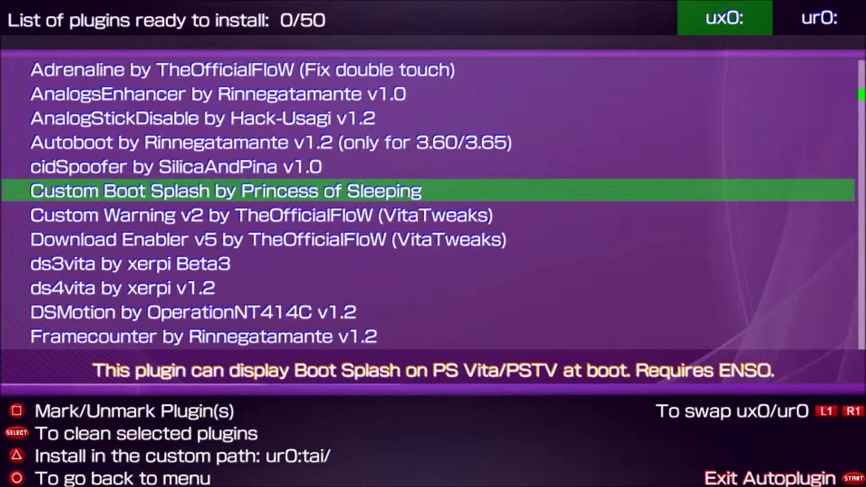
key("Down")
key("Down")
key("Down")
key("Down")
key("Down")
key("Down")
key("Down")
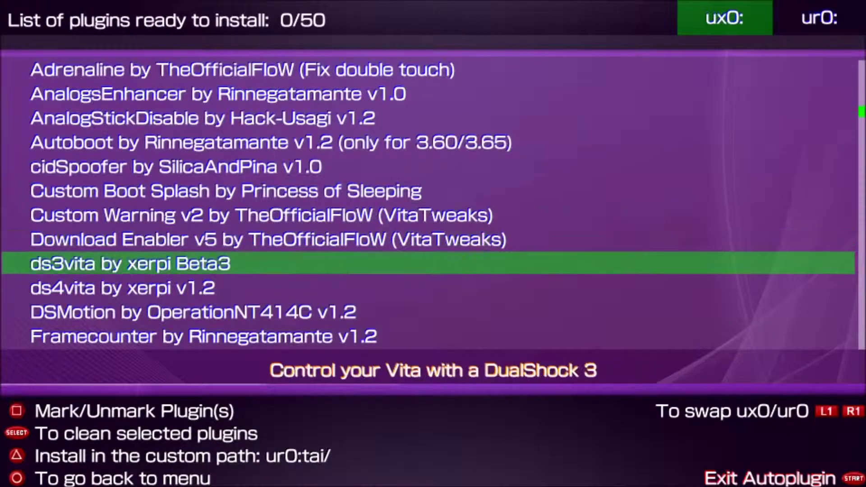
key("Down")
key("Down")
key("Down")
key("Down")
key("Down")
key("Down")
key("Down")
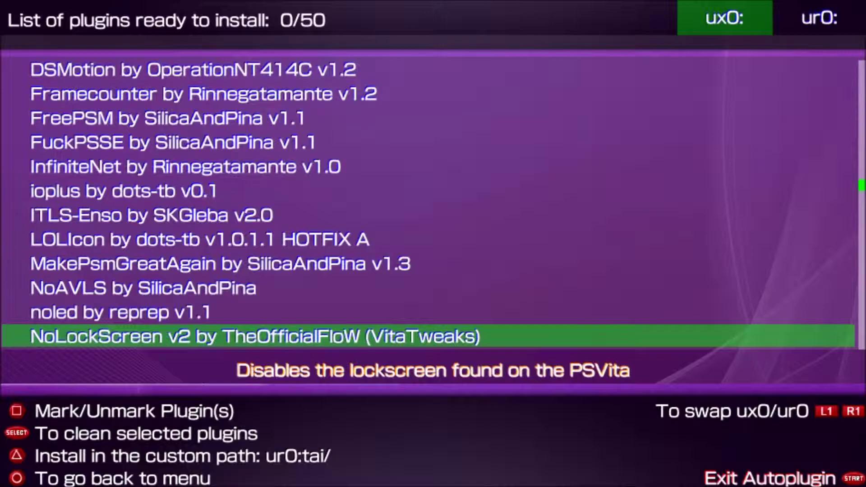
key("Down")
key("Down")
key("Down")
key("Down")
key("Down")
key("Down")
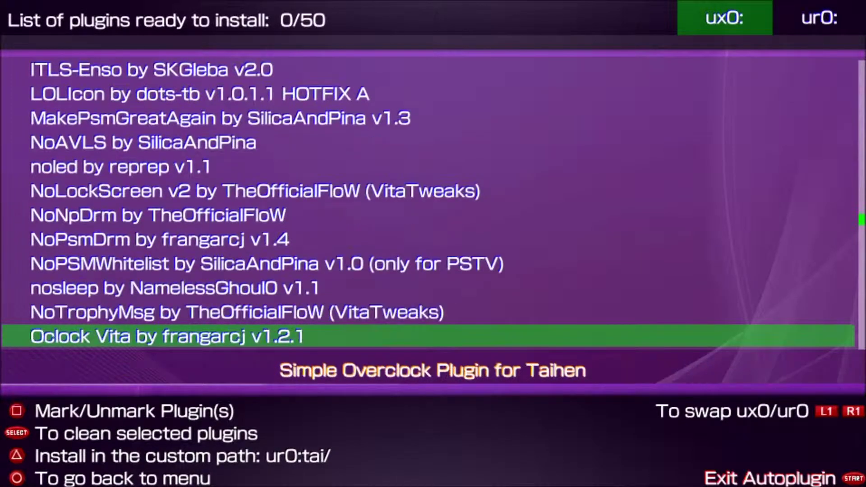
key("Down")
key("Up")
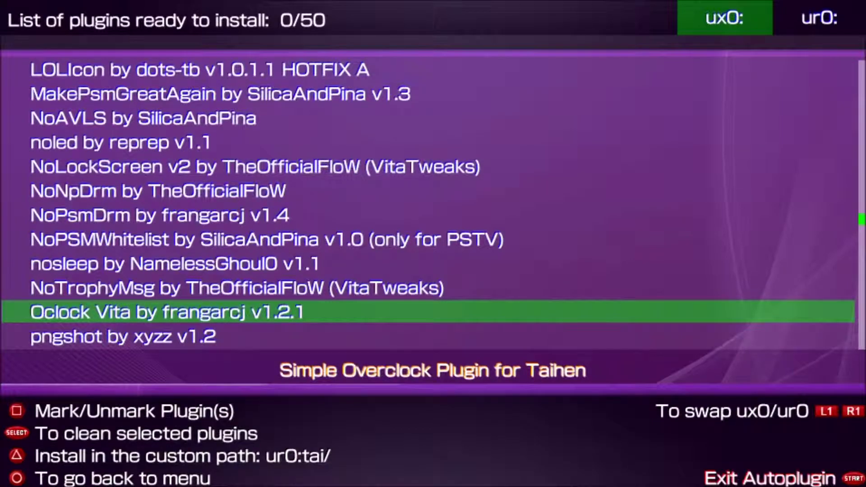
key("Down")
key("Up")
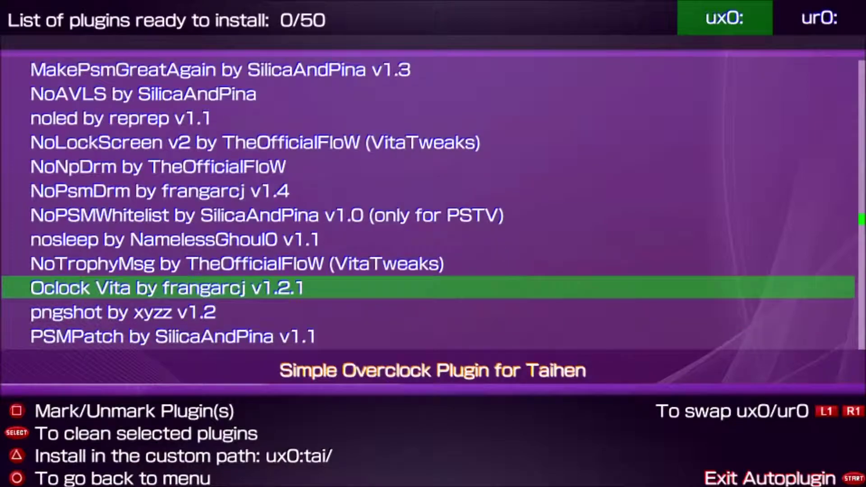
key("Return")
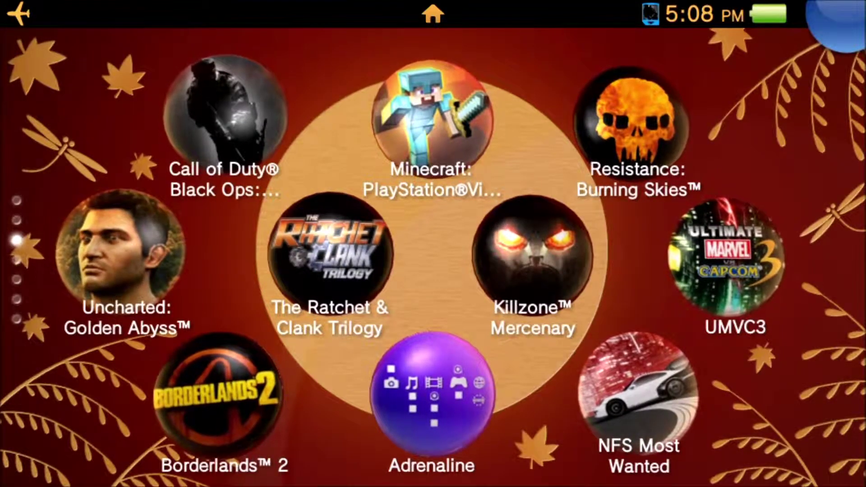
- Open the Call of Duty Black Ops Declassified game page from the home screen
left_click(224, 115)
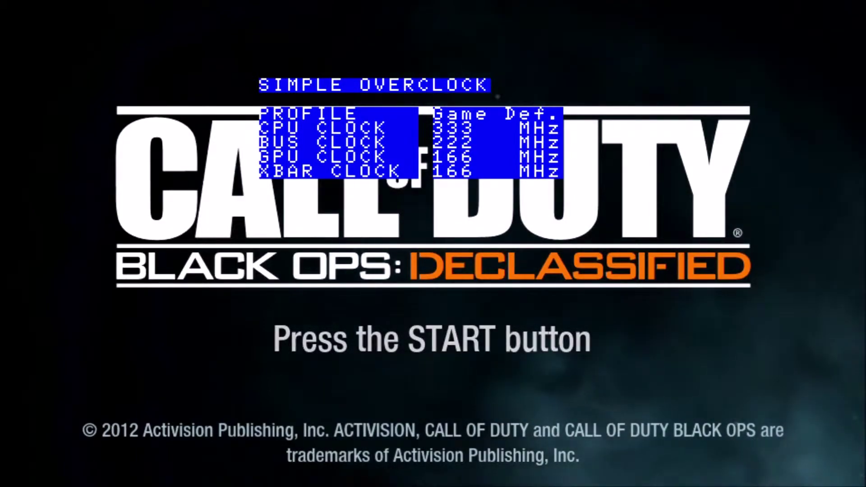
- Cycle the in-game Oclock profiles through Default, Max Perf. and Max Batt., ending on Max Perf. at 444 MHz
key("Left")
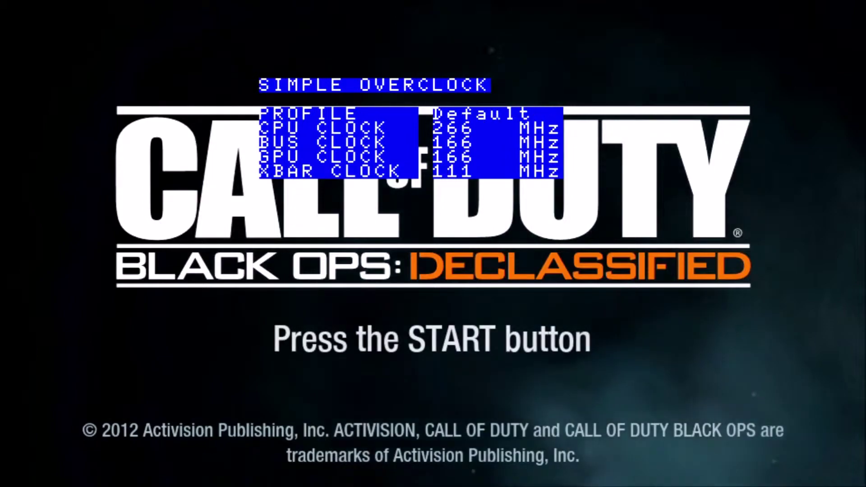
key("Left")
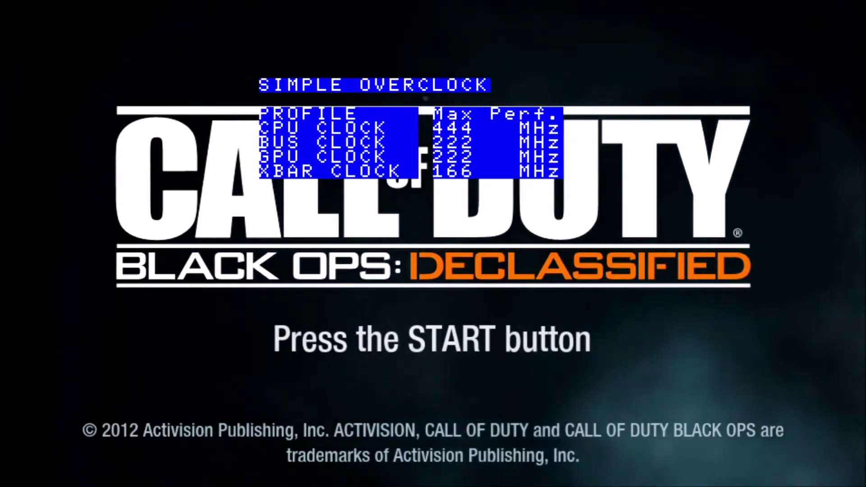
key("Right")
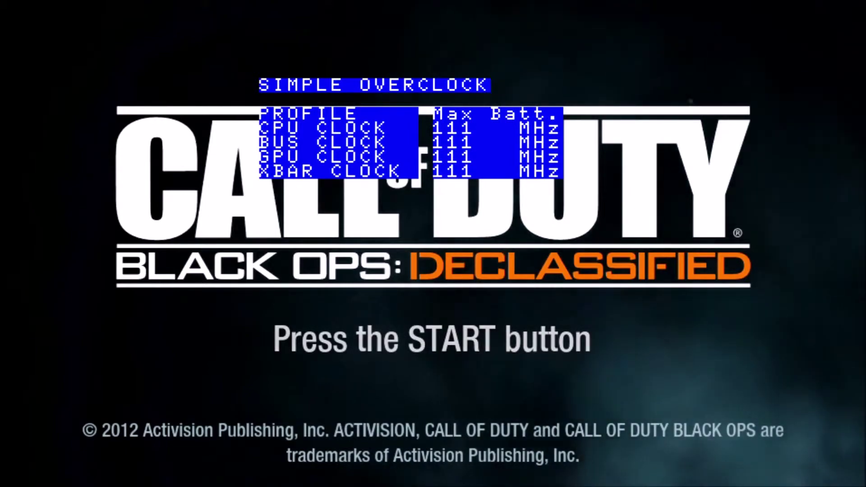
key("Left")
key("Left")
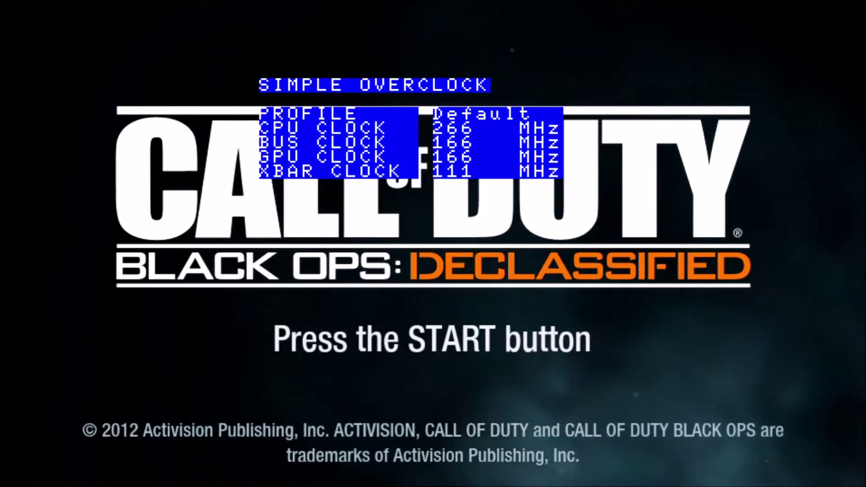
key("Right")
key("Left")
key("Left")
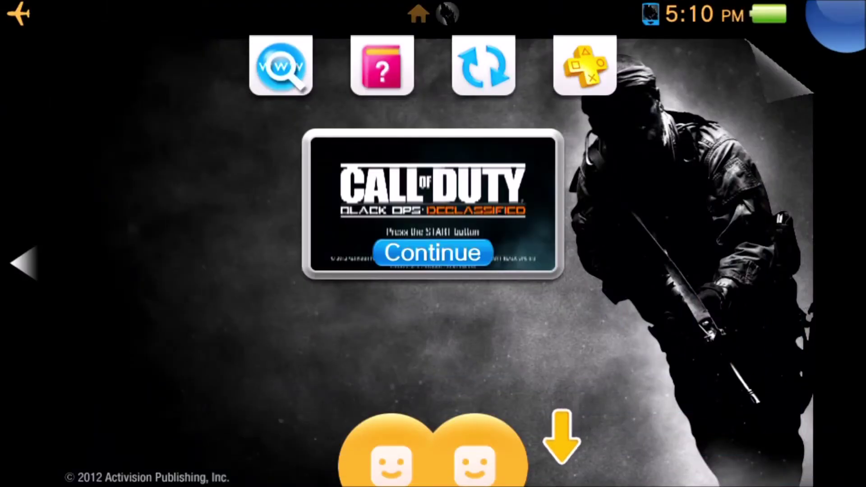
key("super")
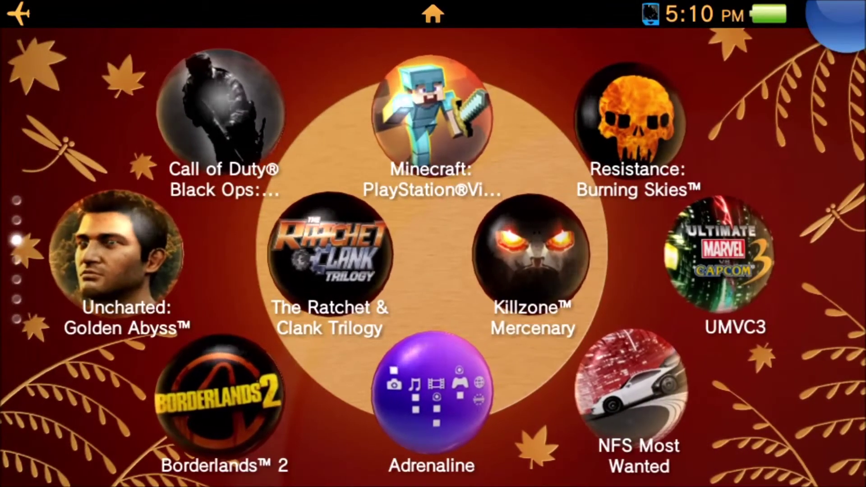